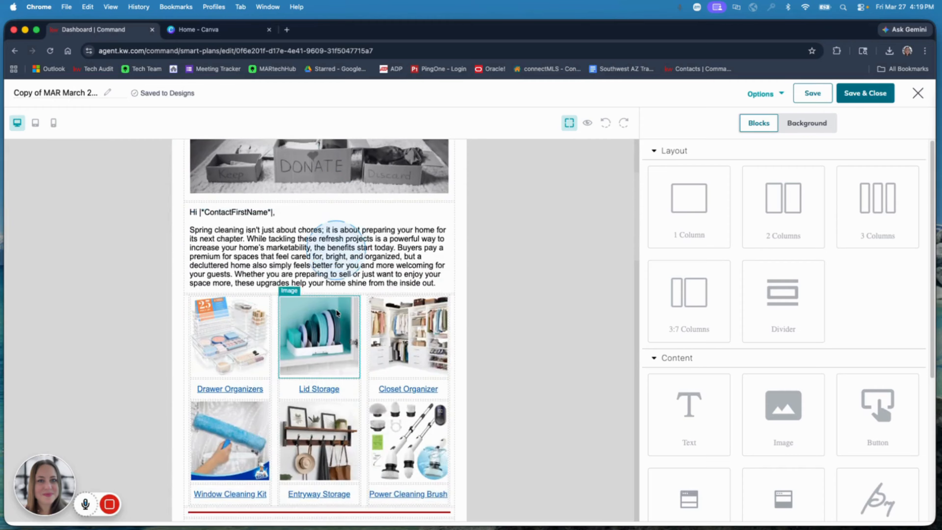
# Preview the newsletter email with its header filled in, and return to the editor
pyautogui.scroll(4, 338, 315)
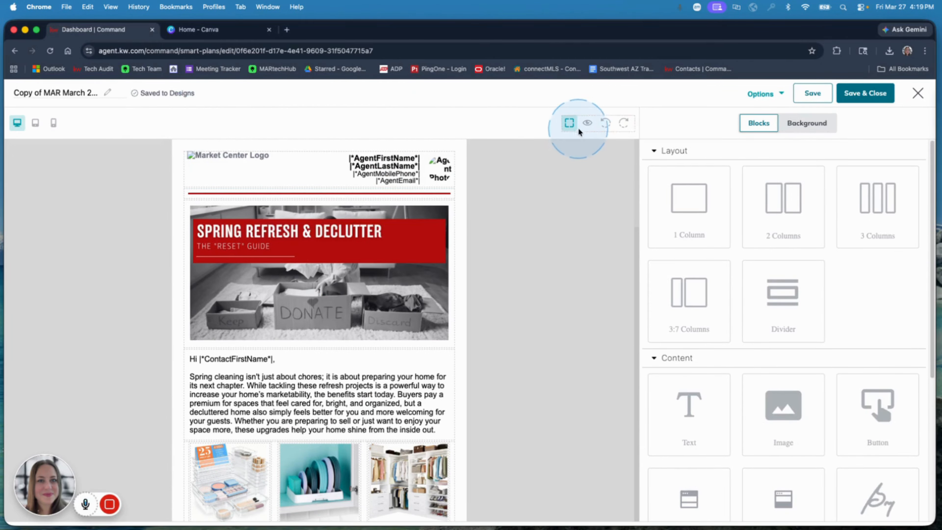
pyautogui.click(588, 123)
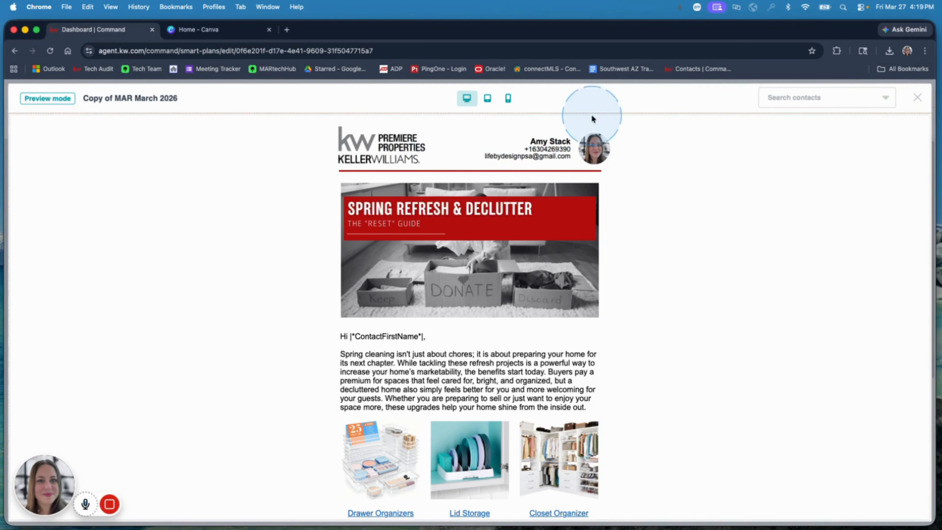
pyautogui.click(917, 99)
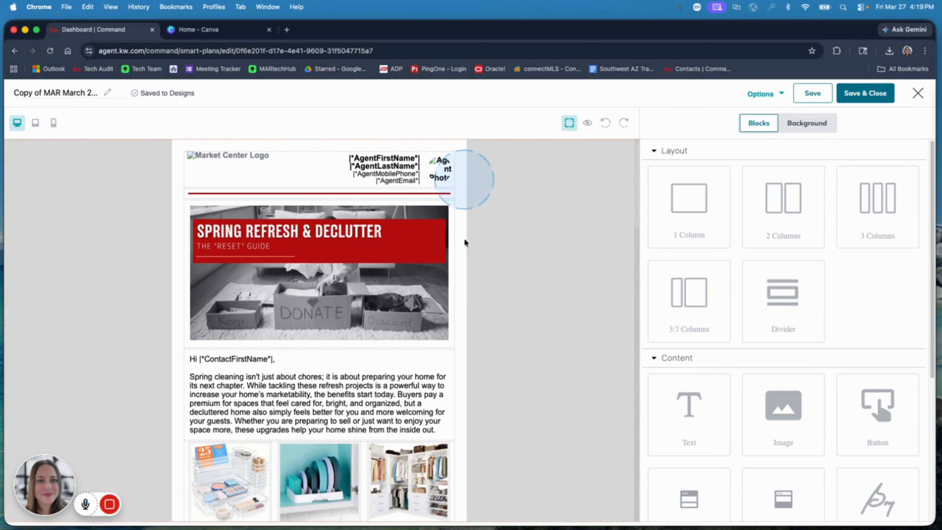
# Delete the agent header from the newsletter and add a fresh Email Header block above the red divider
pyautogui.scroll(-3, 753, 371)
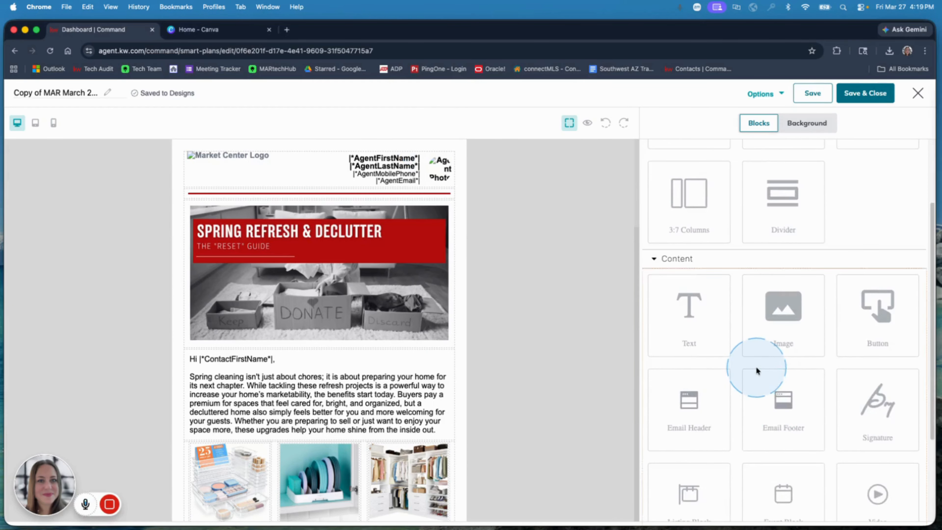
pyautogui.scroll(-2, 756, 369)
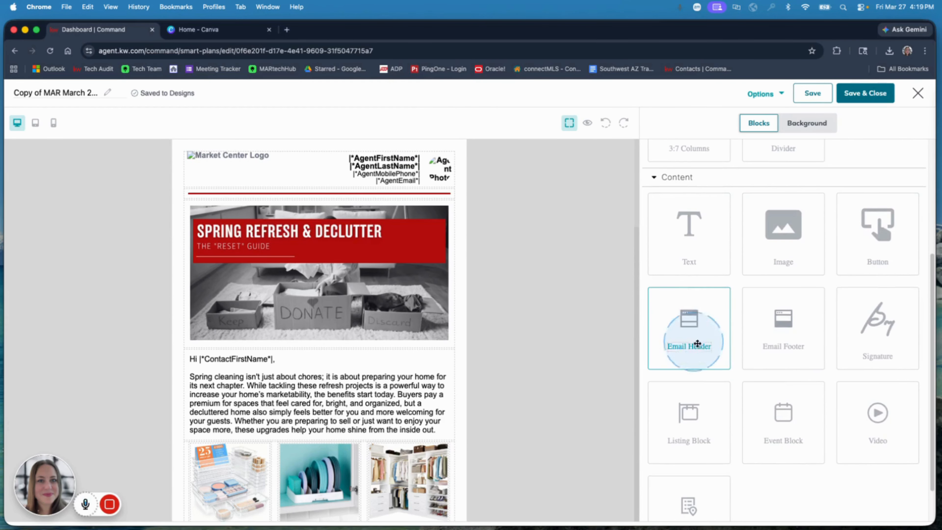
pyautogui.moveTo(697, 344); pyautogui.dragTo(499, 140)
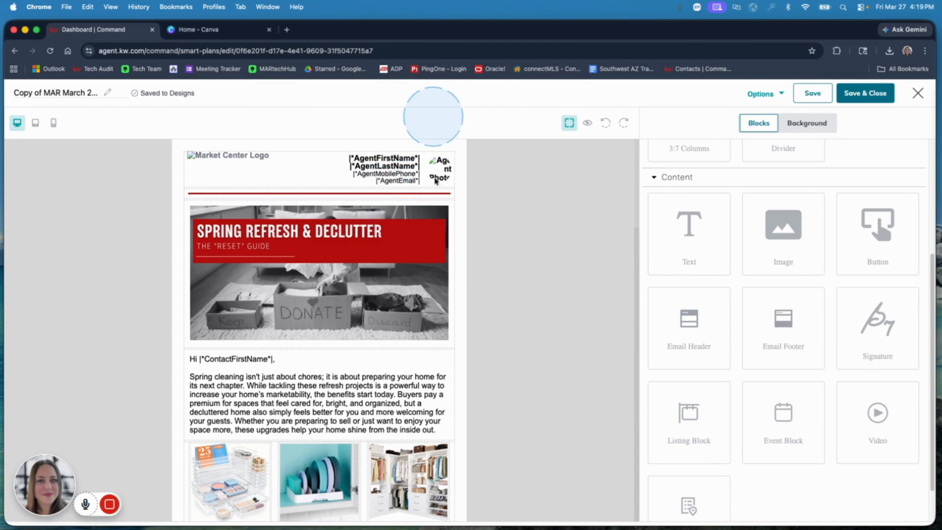
pyautogui.click(437, 182)
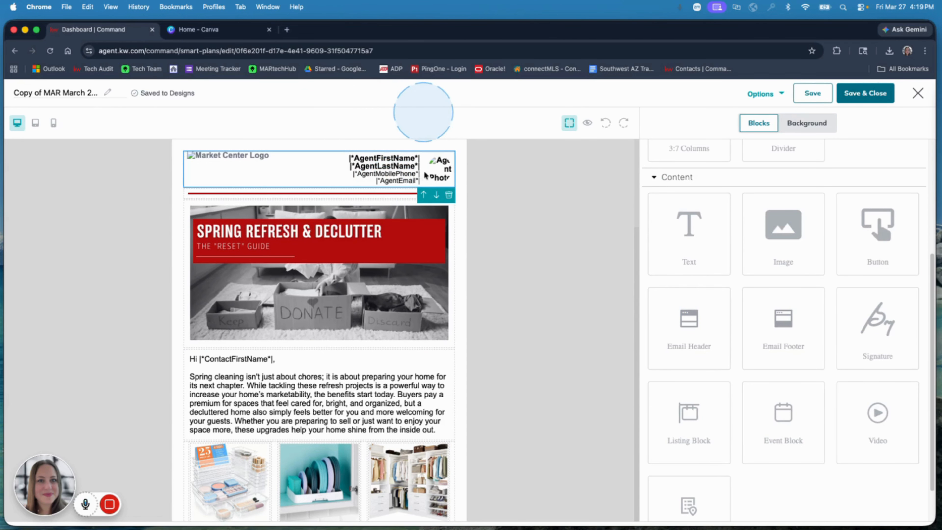
pyautogui.click(449, 195)
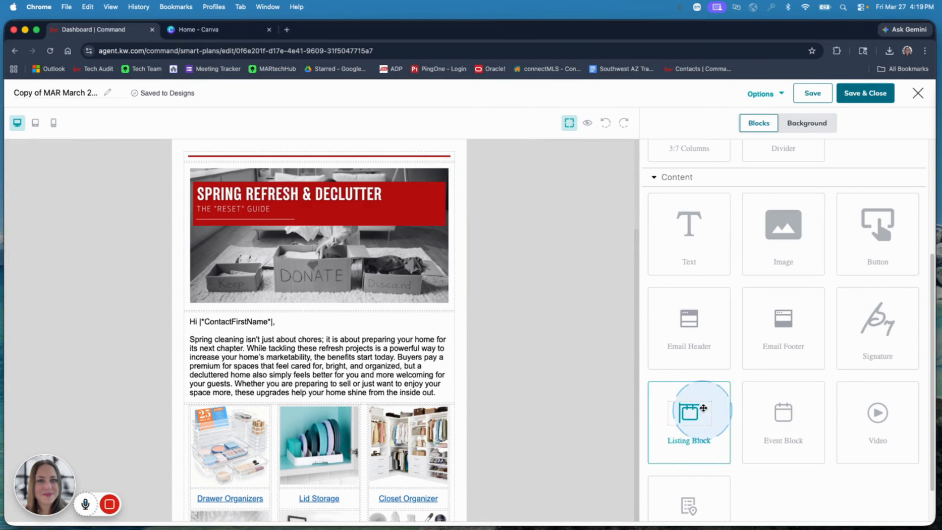
pyautogui.moveTo(707, 334); pyautogui.dragTo(351, 150)
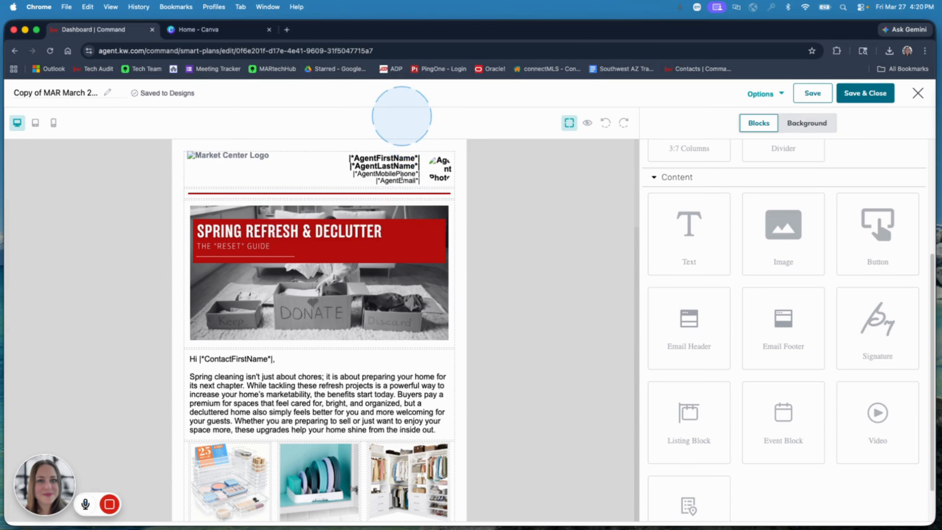
# Replace the email header block with an Image block above the red divider
pyautogui.click(311, 167)
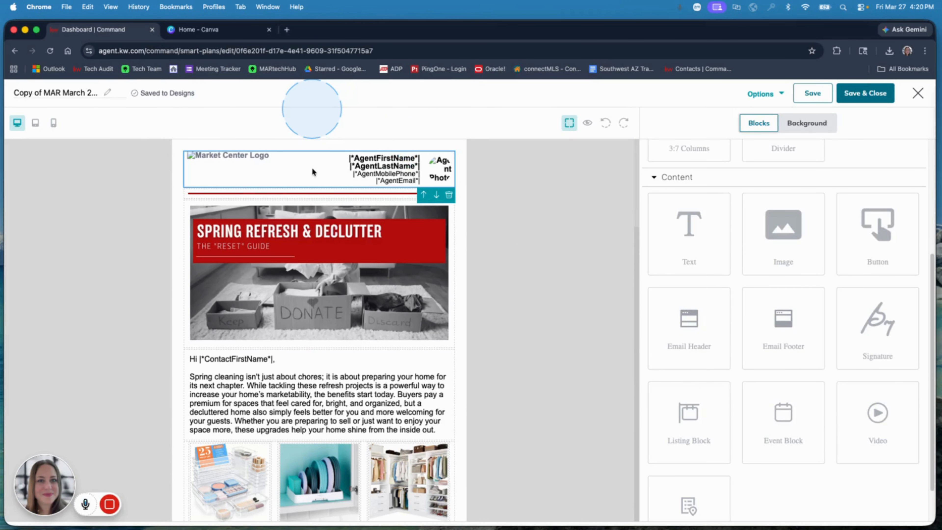
pyautogui.click(449, 195)
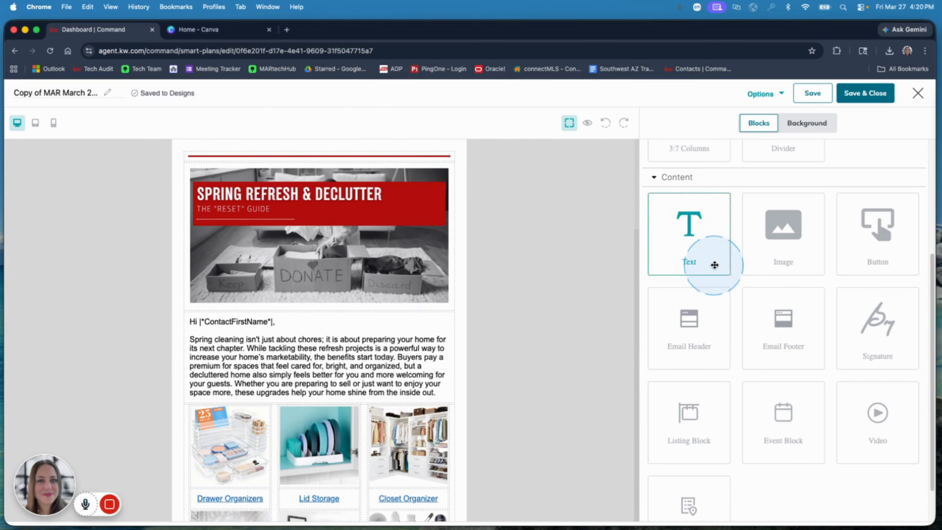
pyautogui.scroll(4, 715, 266)
pyautogui.scroll(1, 715, 265)
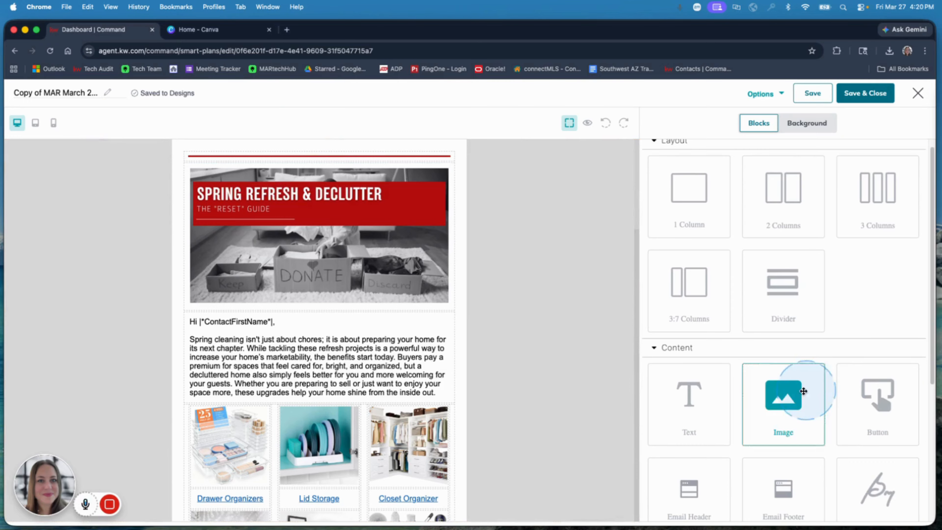
pyautogui.moveTo(791, 402); pyautogui.dragTo(350, 151)
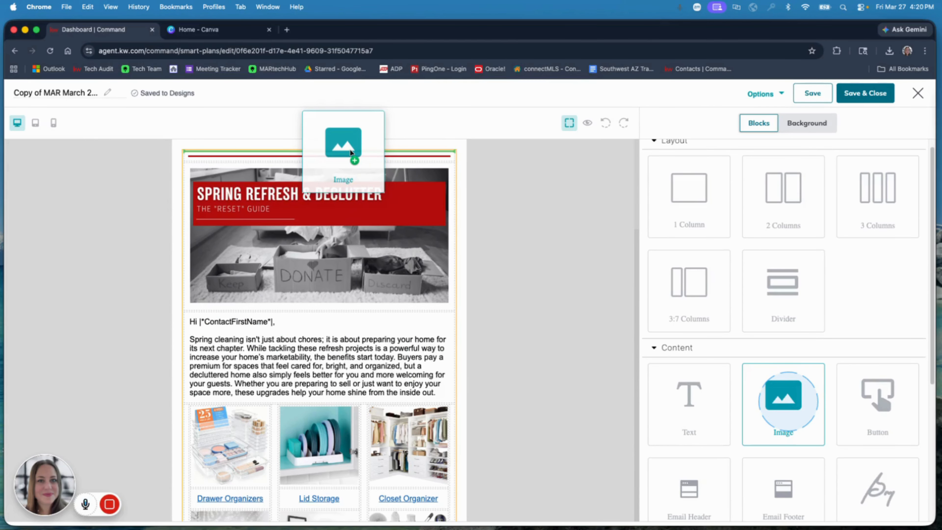
pyautogui.moveTo(350, 150); pyautogui.dragTo(350, 150)
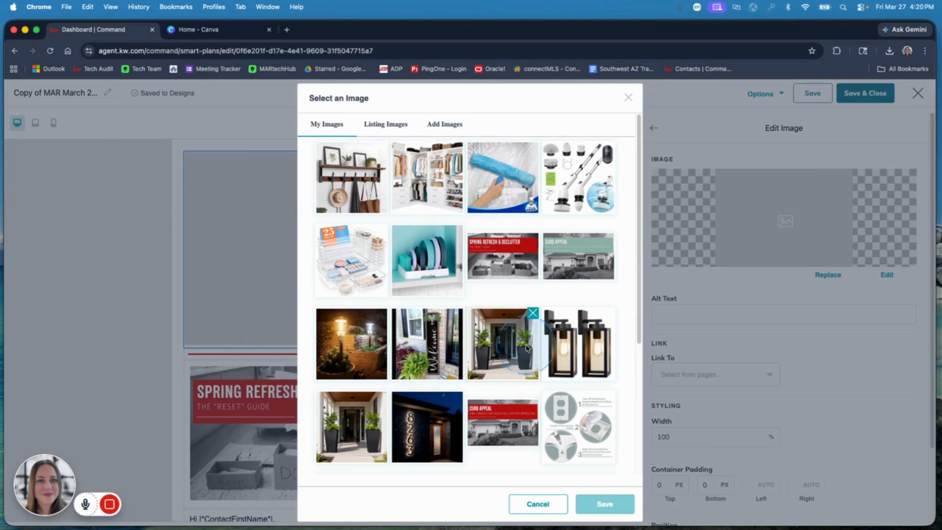
# Fill the Image block with the agent's branded header banner from My Images, and preview the email
pyautogui.scroll(-5, 523, 396)
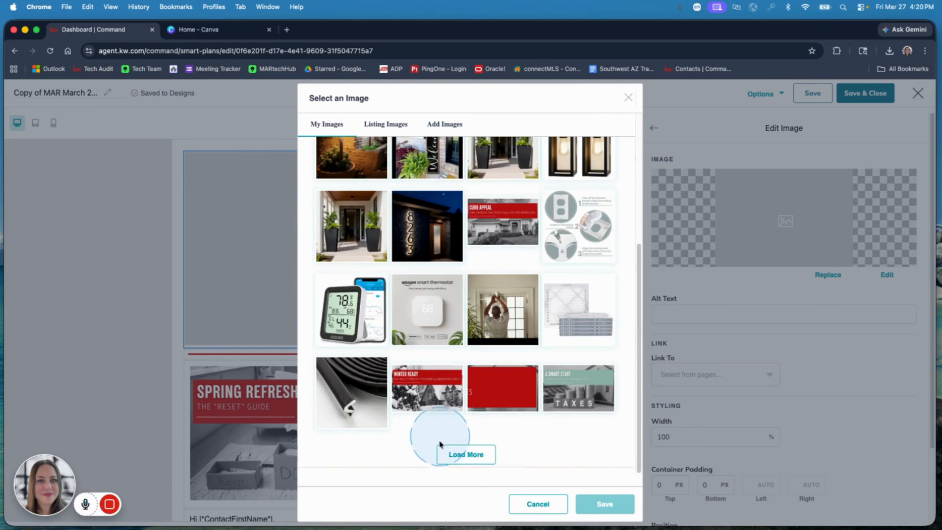
pyautogui.click(456, 455)
pyautogui.scroll(-6, 462, 386)
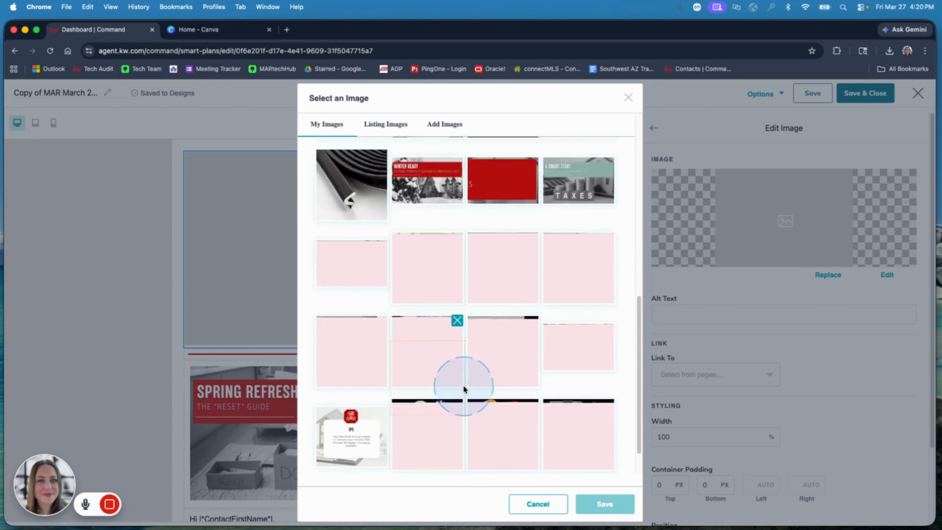
pyautogui.click(469, 454)
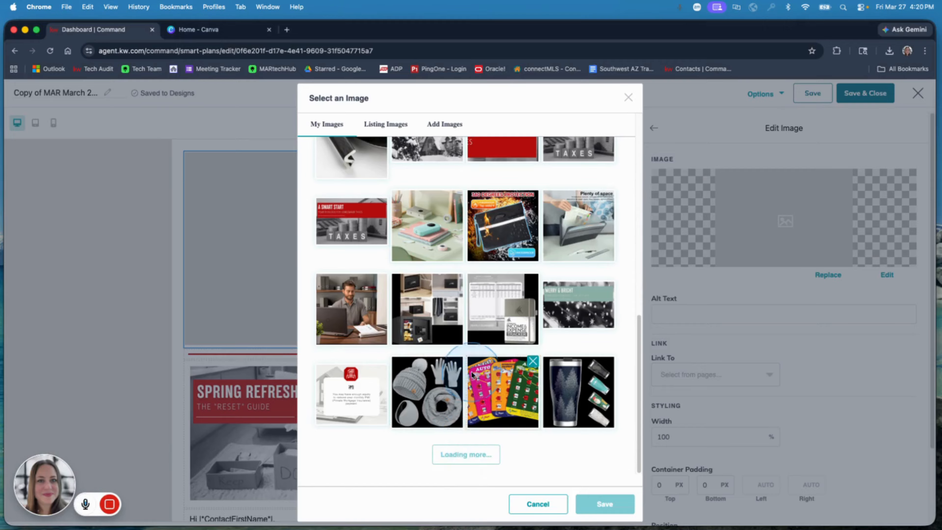
pyautogui.scroll(-6, 479, 382)
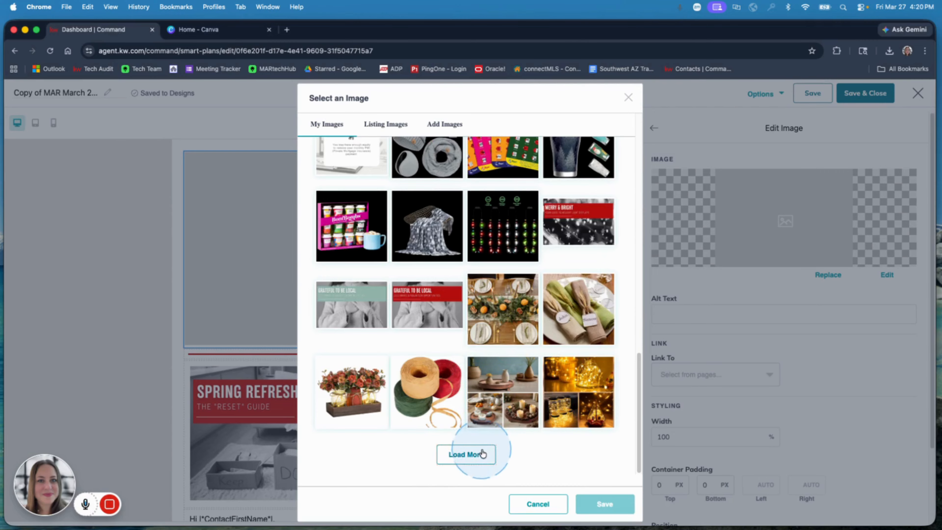
pyautogui.scroll(-7, 477, 378)
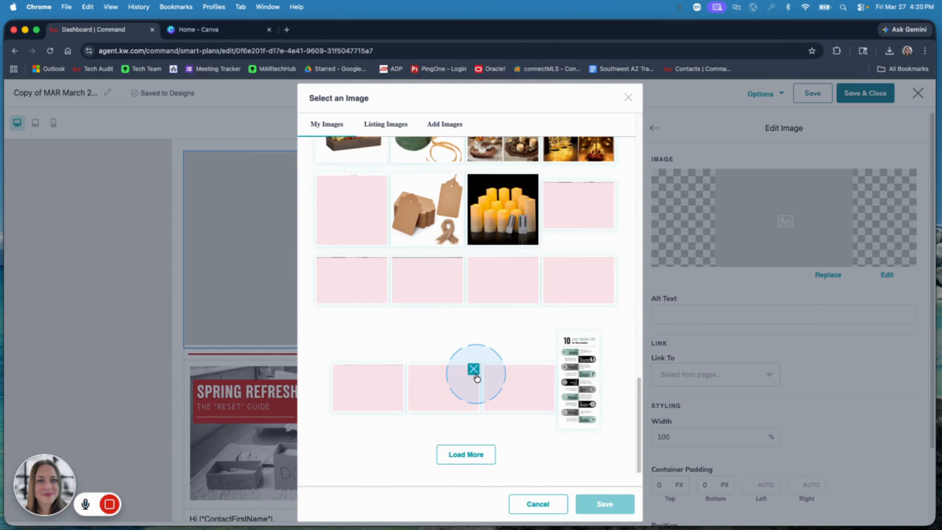
pyautogui.click(479, 460)
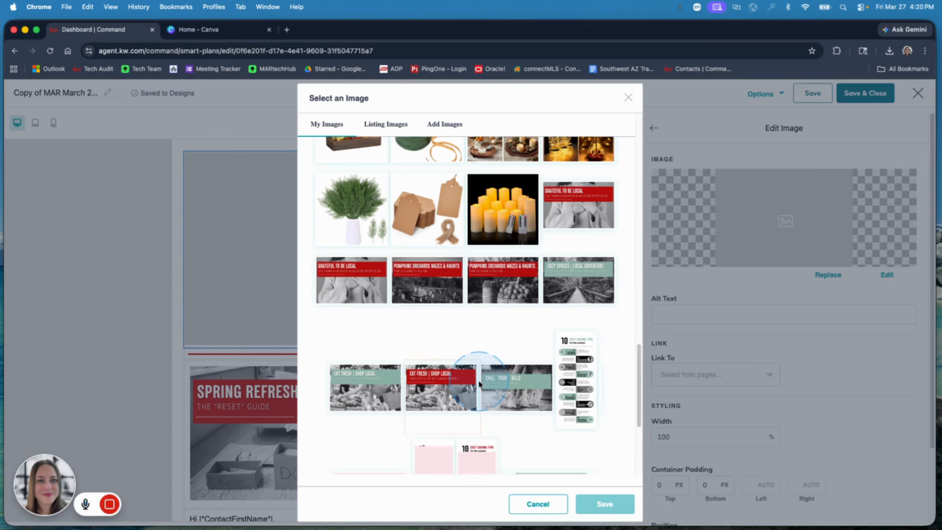
pyautogui.scroll(-7, 473, 378)
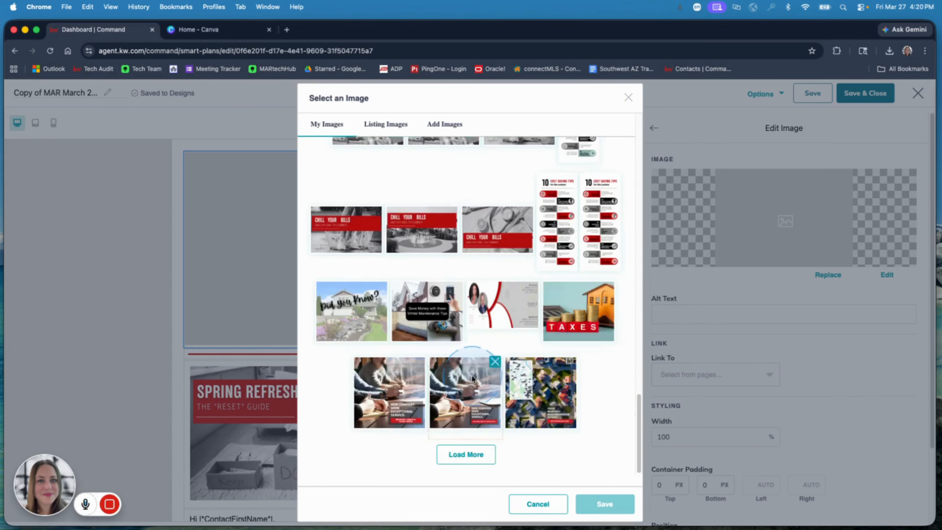
pyautogui.click(474, 446)
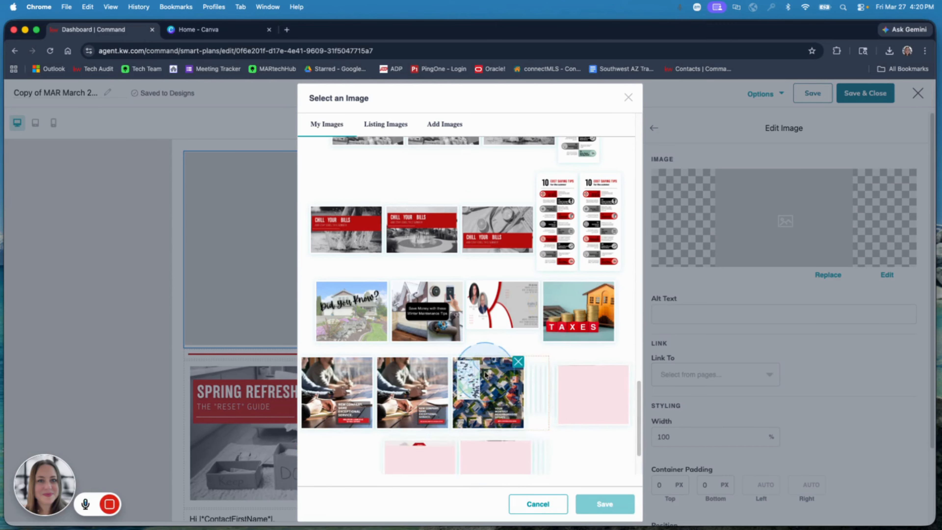
pyautogui.scroll(-6, 486, 375)
pyautogui.click(478, 451)
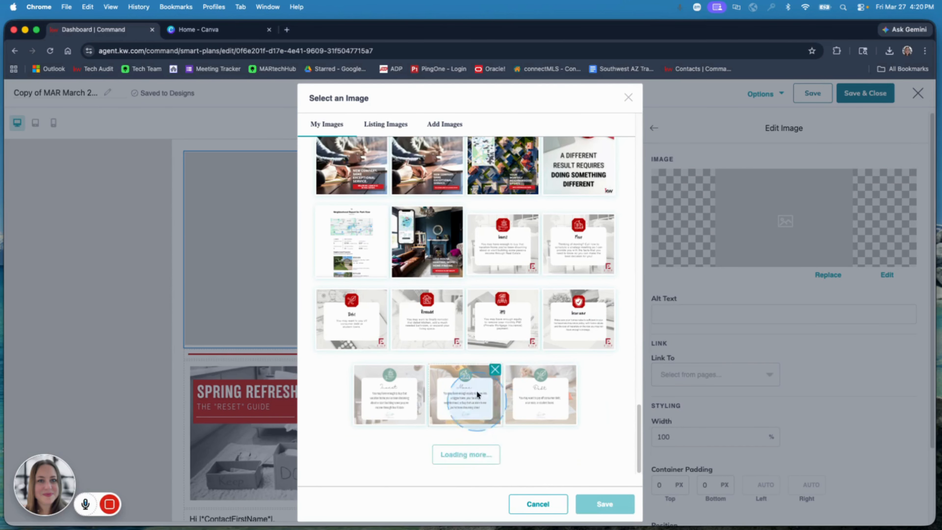
pyautogui.scroll(-8, 481, 349)
pyautogui.click(504, 187)
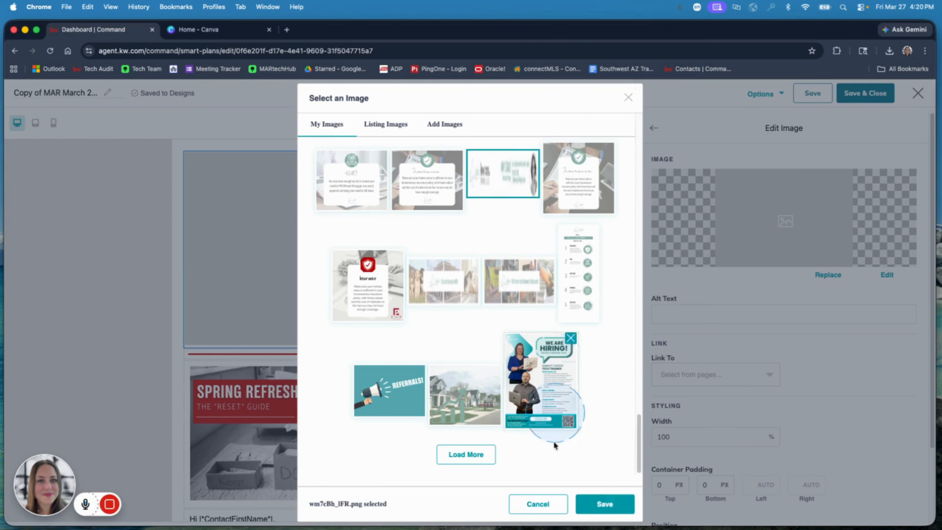
pyautogui.click(593, 506)
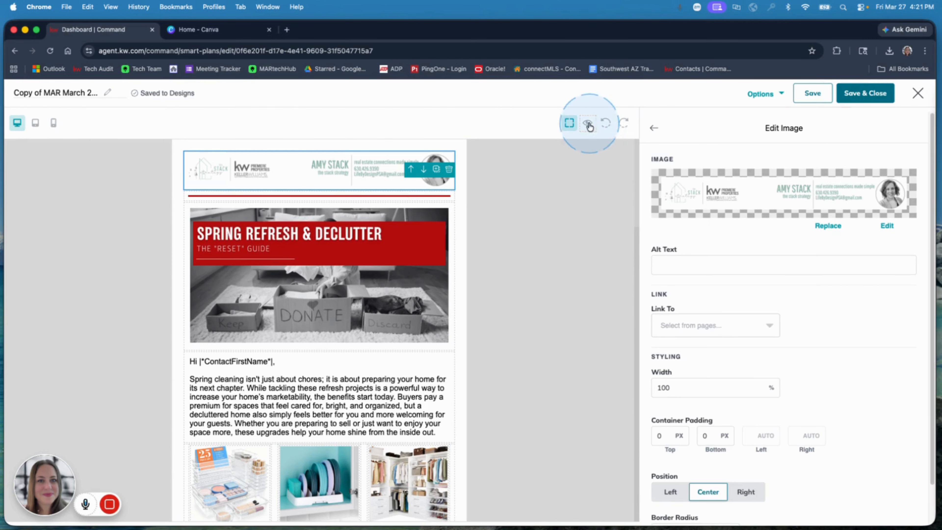
pyautogui.click(590, 126)
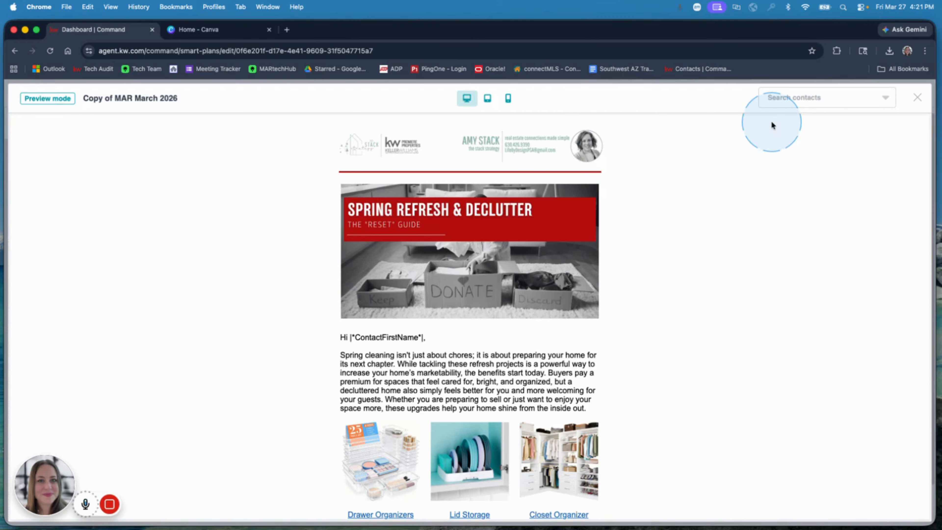
pyautogui.click(918, 99)
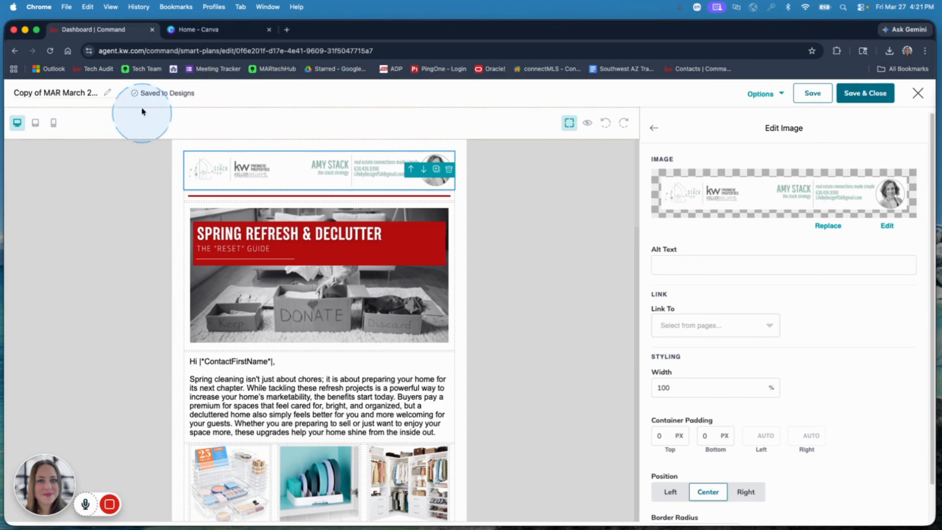
# Switch to Canva and load canva.kw.com
pyautogui.click(206, 34)
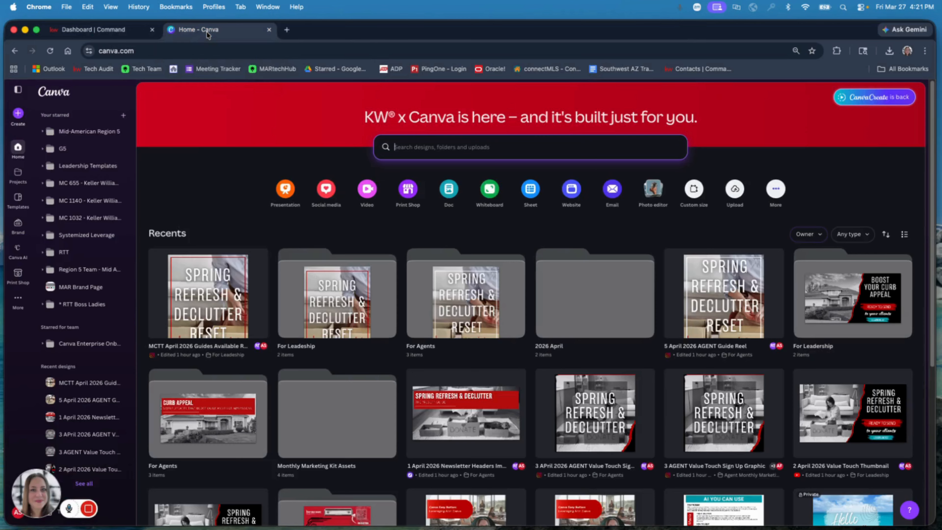
pyautogui.click(189, 56)
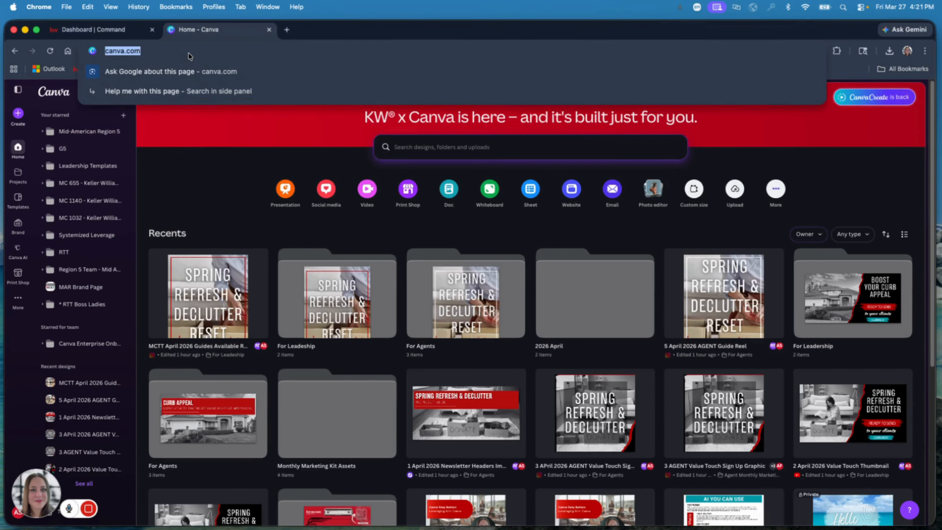
pyautogui.write('canva.kw.c')
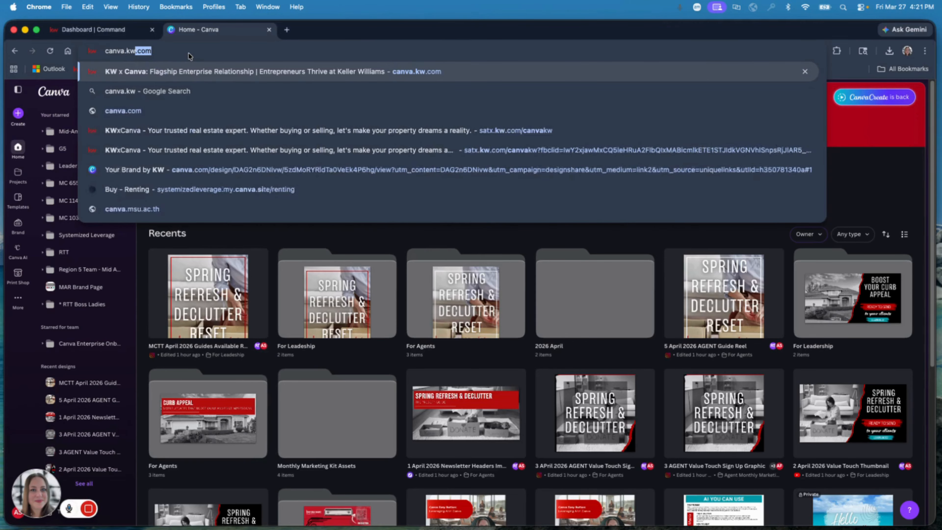
pyautogui.write('om')
pyautogui.press('Return')
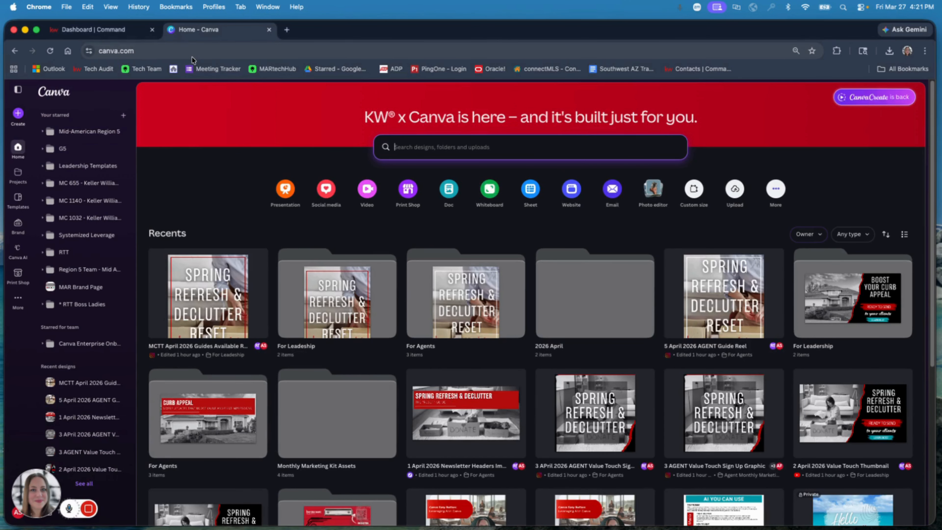
pyautogui.click(229, 106)
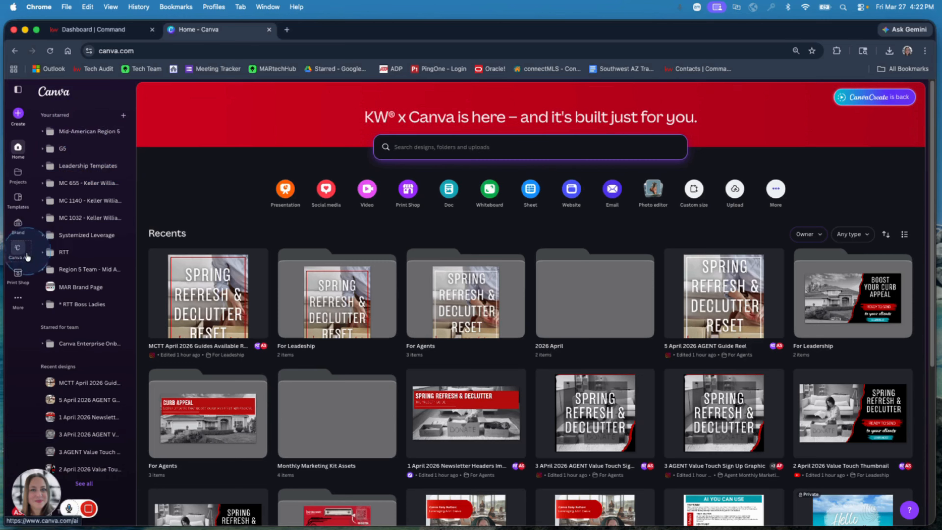
# Search all Canva projects for "mid-american" and open the Mid-American Region 5 folder
pyautogui.click(20, 175)
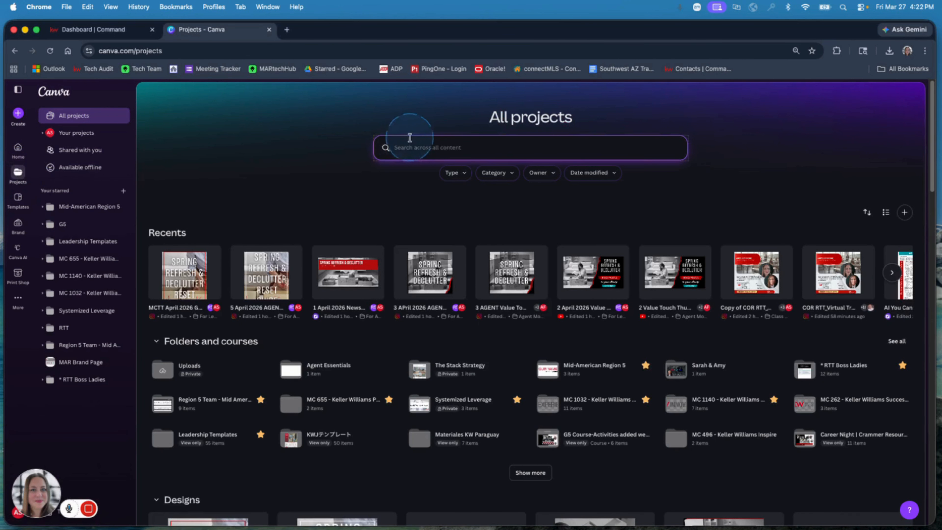
pyautogui.click(401, 149)
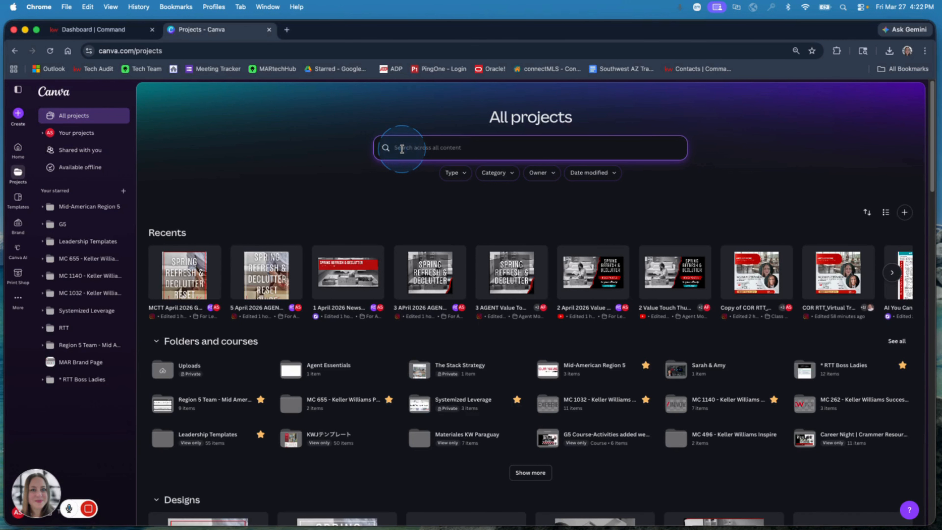
pyautogui.write('mid-ame')
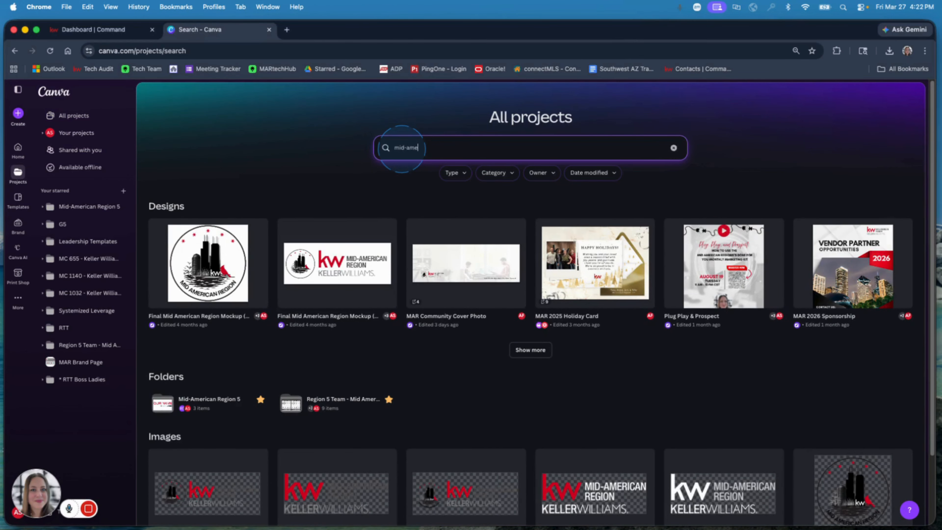
pyautogui.write('rican')
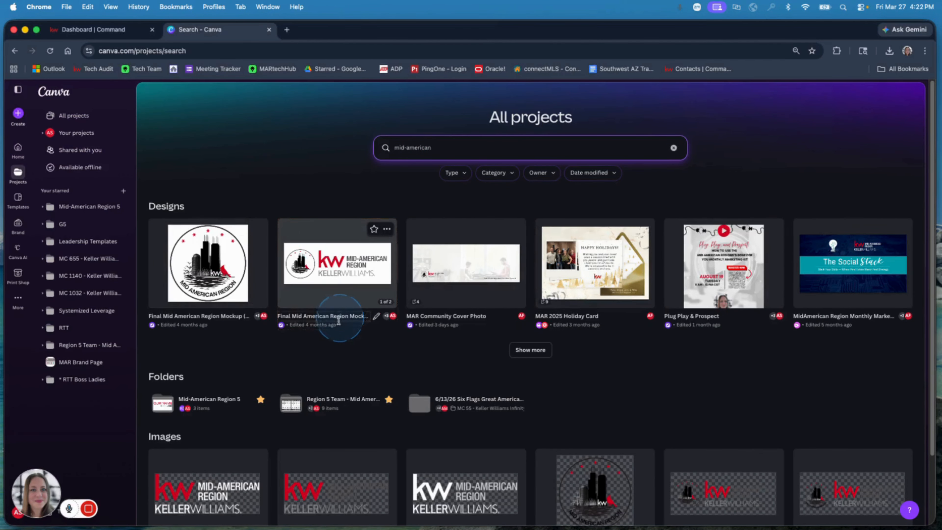
pyautogui.scroll(-3, 339, 320)
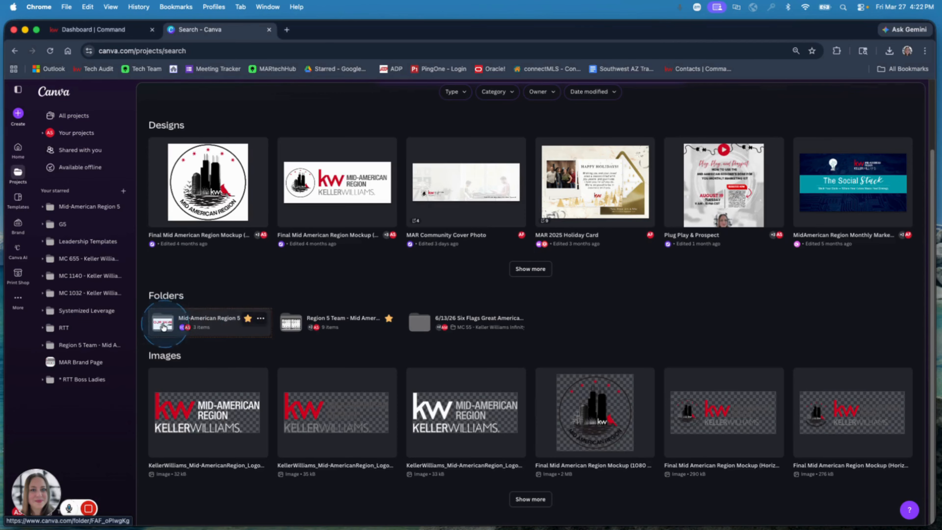
pyautogui.click(191, 321)
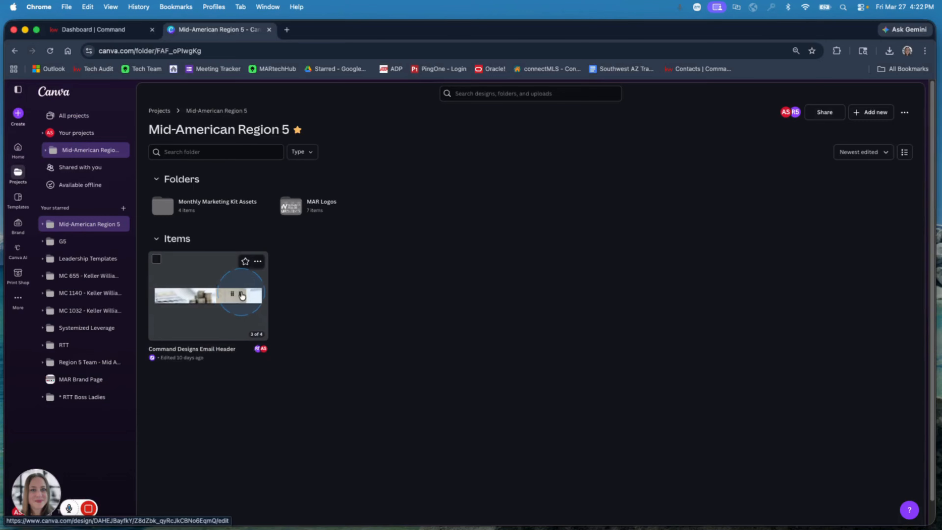
# Open the Command Designs Email Header design, review its header layouts and background pages, and close it
pyautogui.click(242, 295)
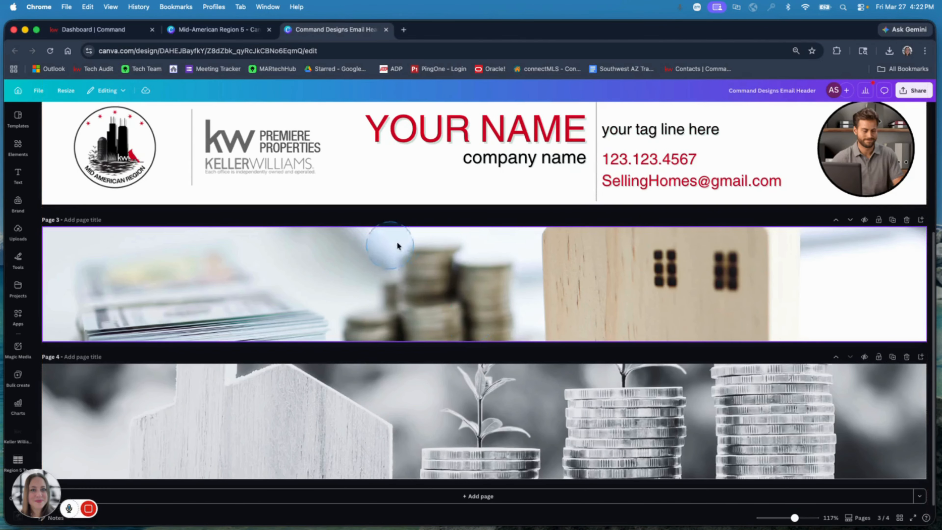
pyautogui.scroll(5, 397, 242)
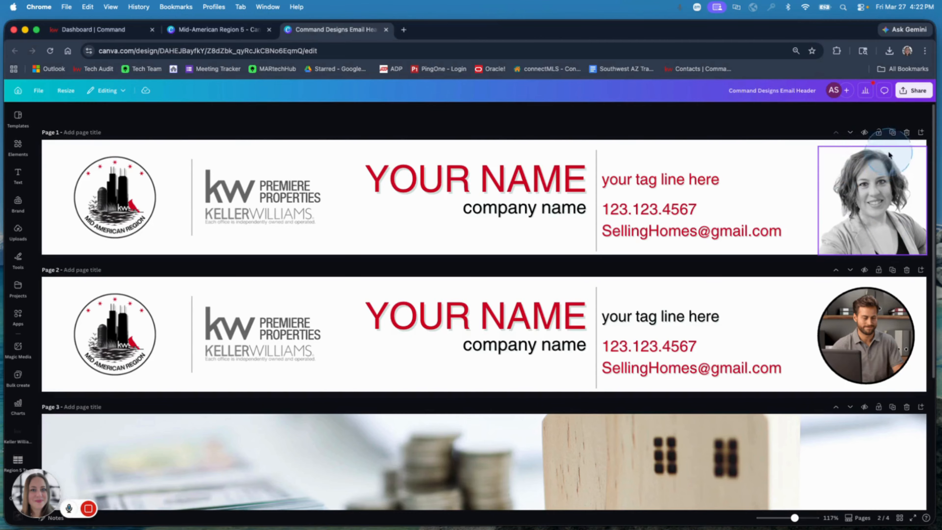
pyautogui.scroll(-1, 879, 362)
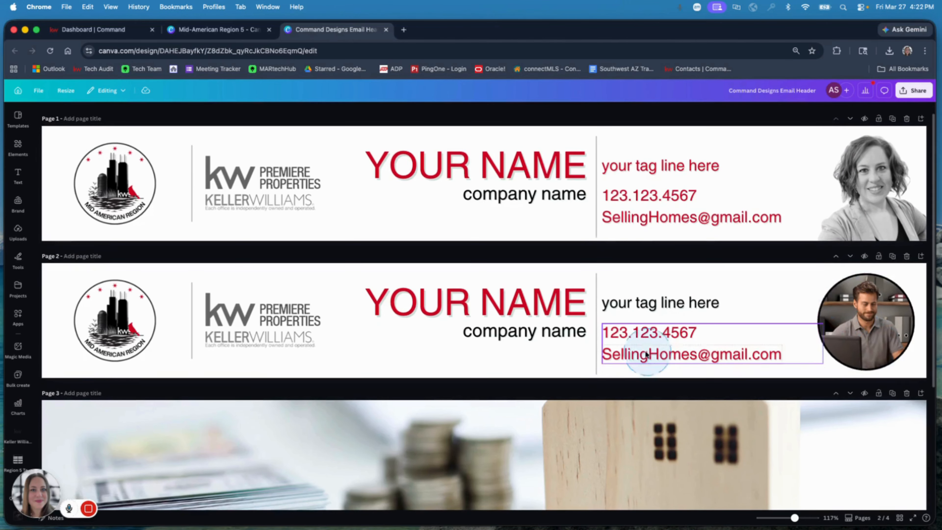
pyautogui.scroll(-5, 631, 341)
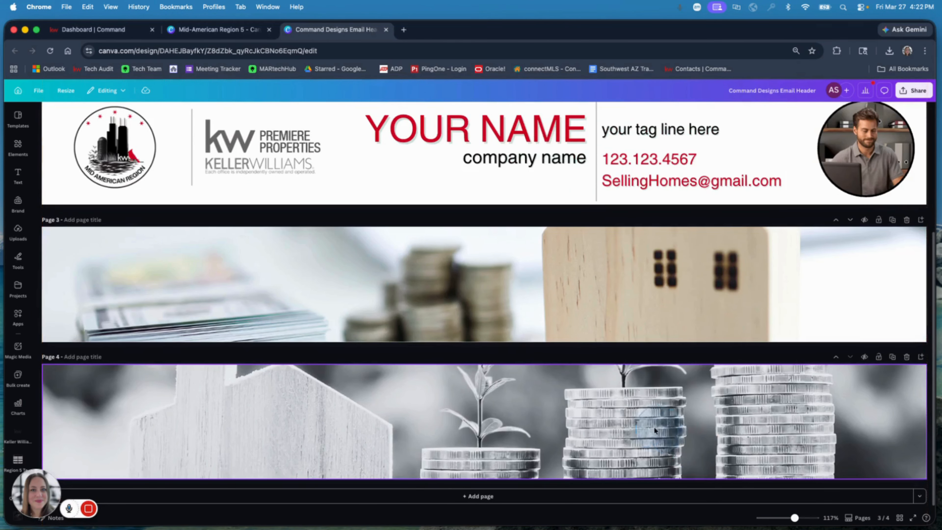
pyautogui.scroll(5, 411, 388)
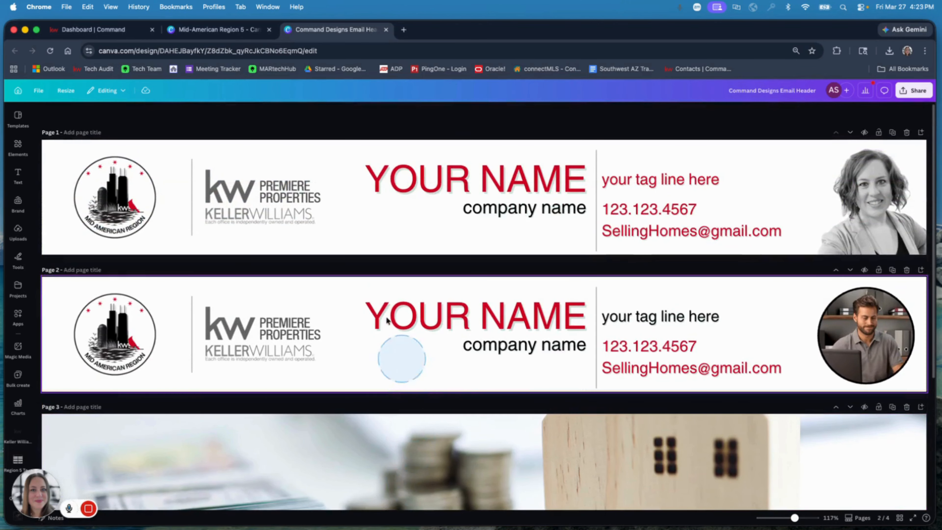
pyautogui.click(385, 29)
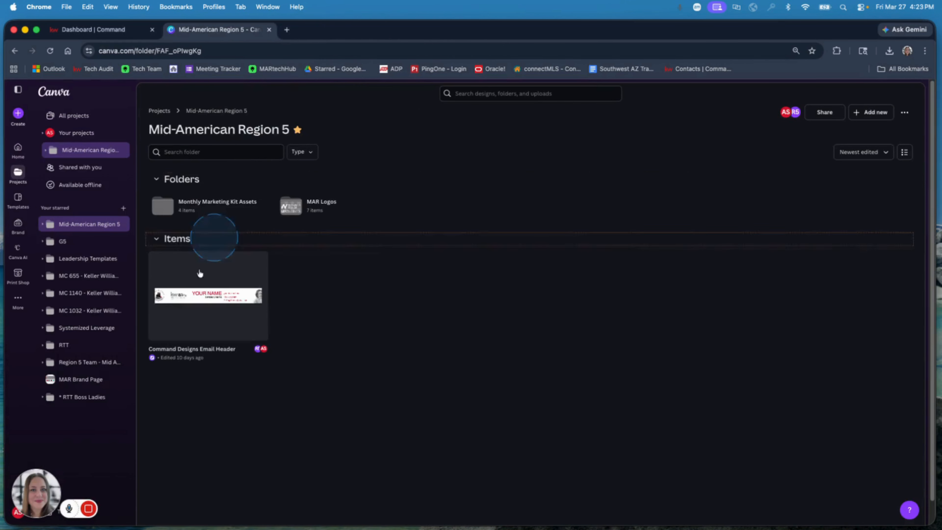
# Show the available actions for the Command Designs Email Header design, including making a copy
pyautogui.click(257, 262)
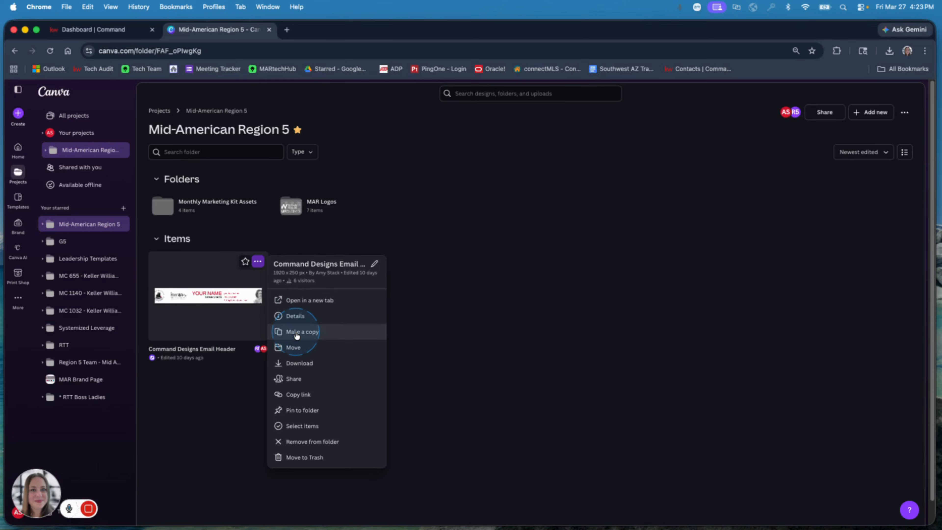
pyautogui.click(519, 314)
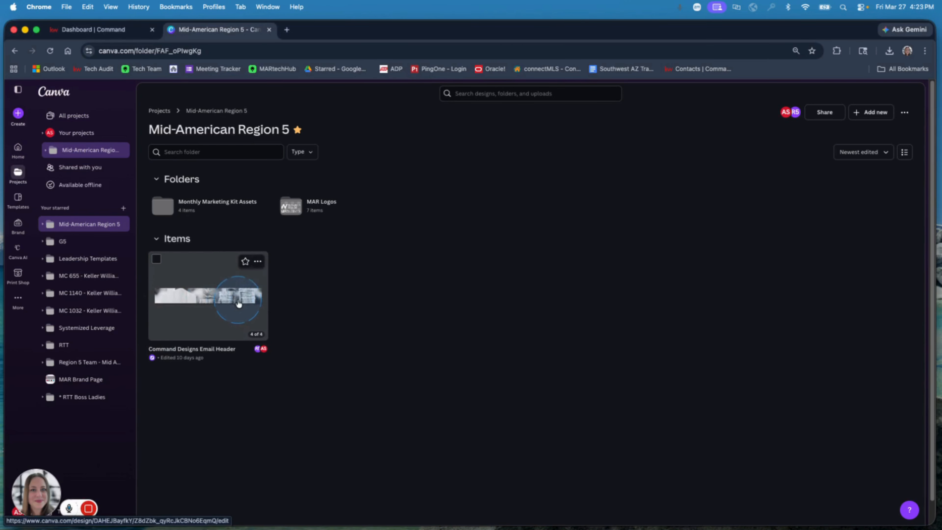
pyautogui.click(257, 261)
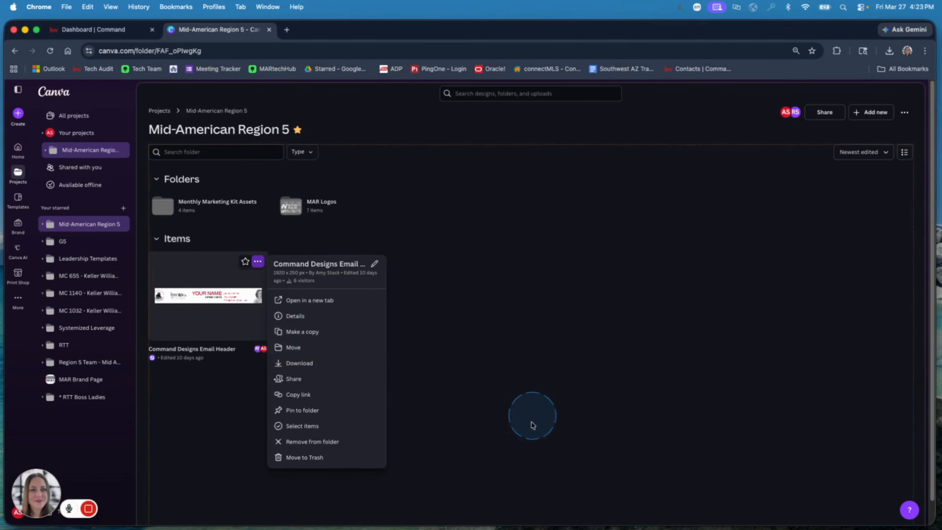
# Switch back to the KW Command newsletter and add an Image block between the header banner and the red divider
pyautogui.click(76, 31)
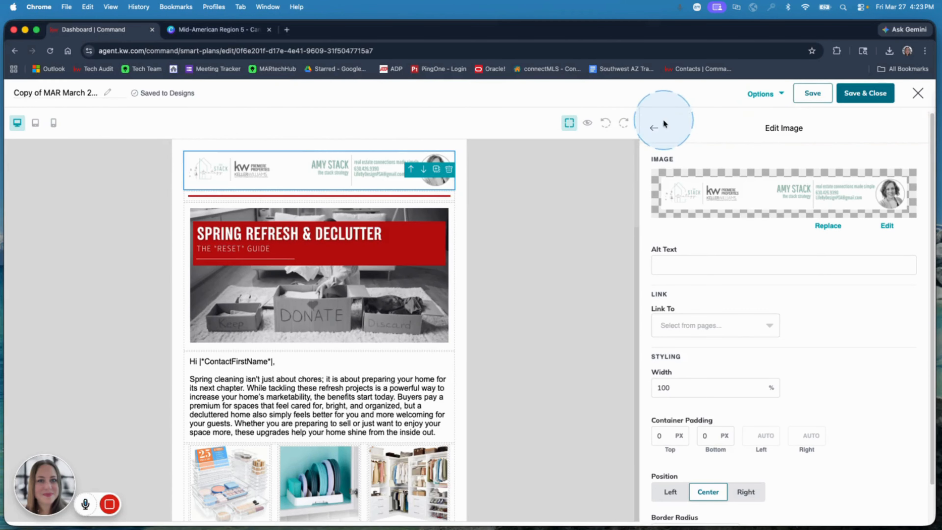
pyautogui.click(654, 127)
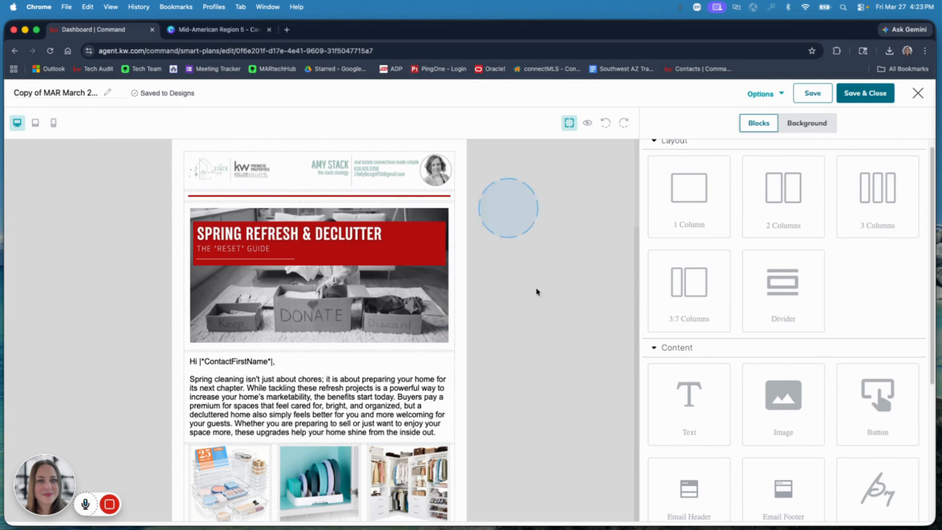
pyautogui.moveTo(789, 413); pyautogui.dragTo(346, 191)
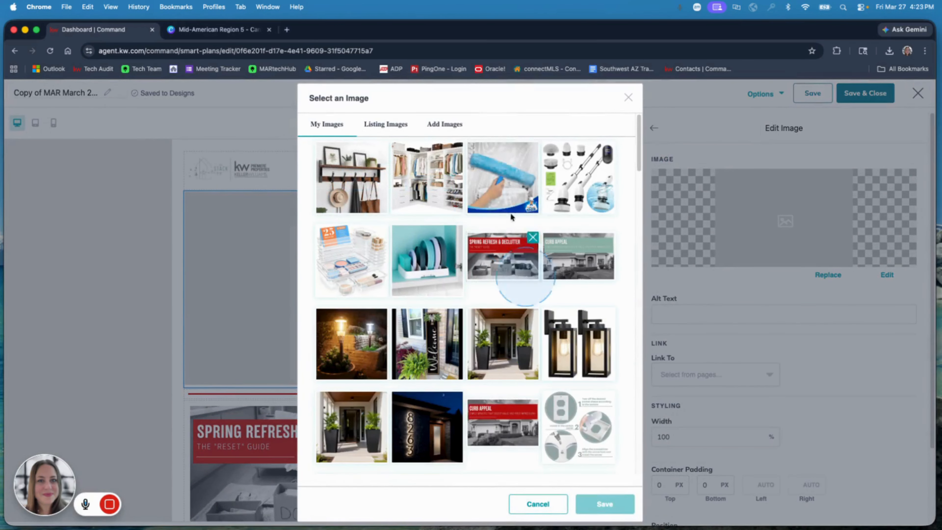
# Upload 2 April 2026 Value Touch Thumbnail.png from Downloads and place it in the new Image block
pyautogui.click(446, 130)
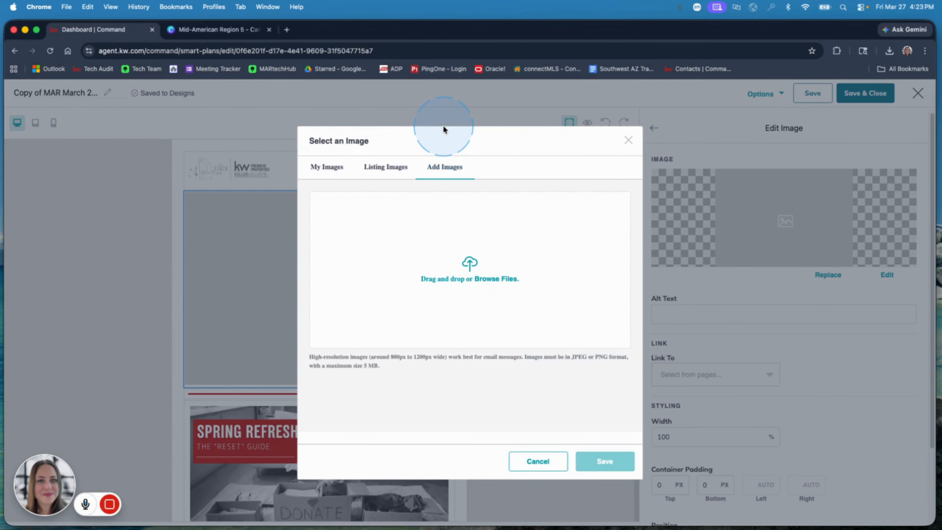
pyautogui.click(481, 268)
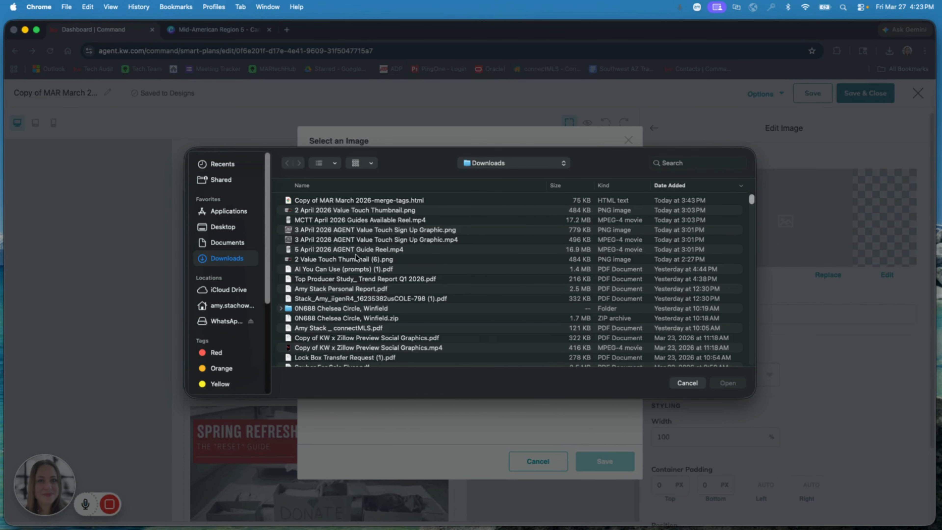
pyautogui.click(336, 211)
pyautogui.click(727, 383)
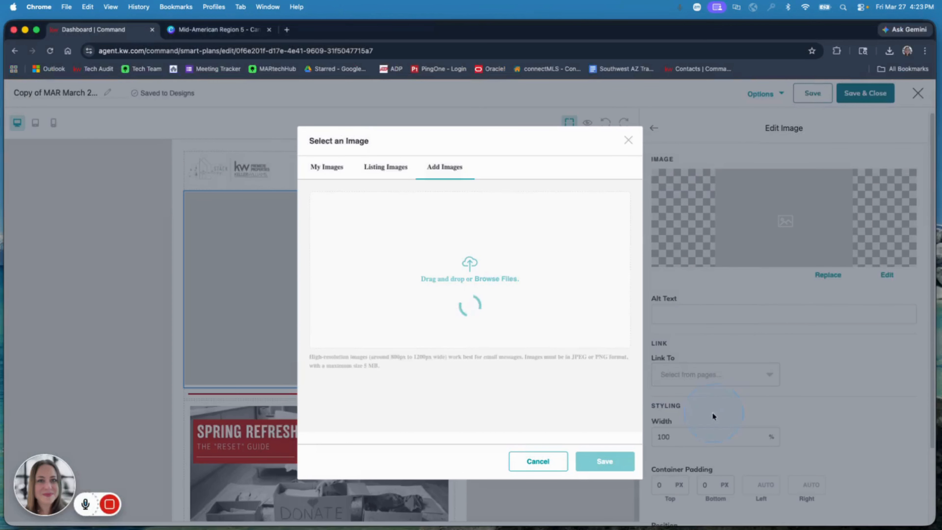
pyautogui.scroll(-1, 393, 357)
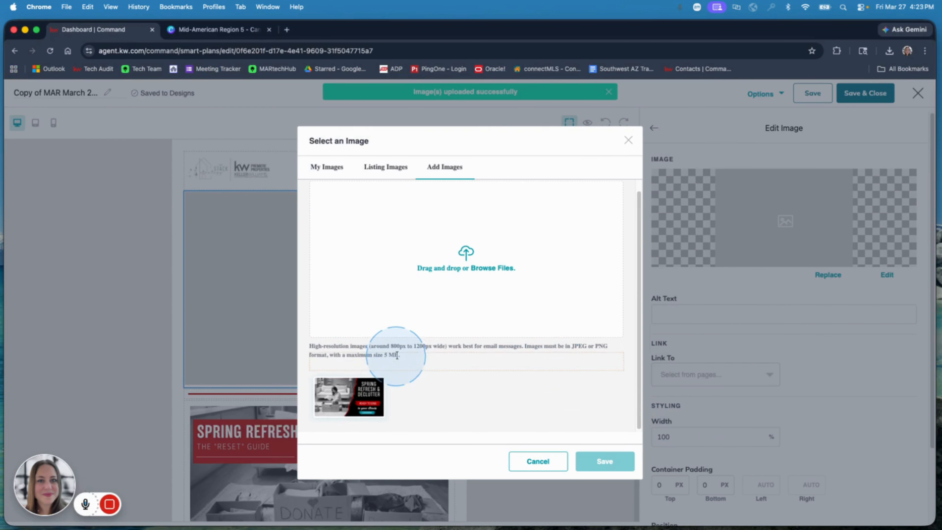
pyautogui.click(351, 395)
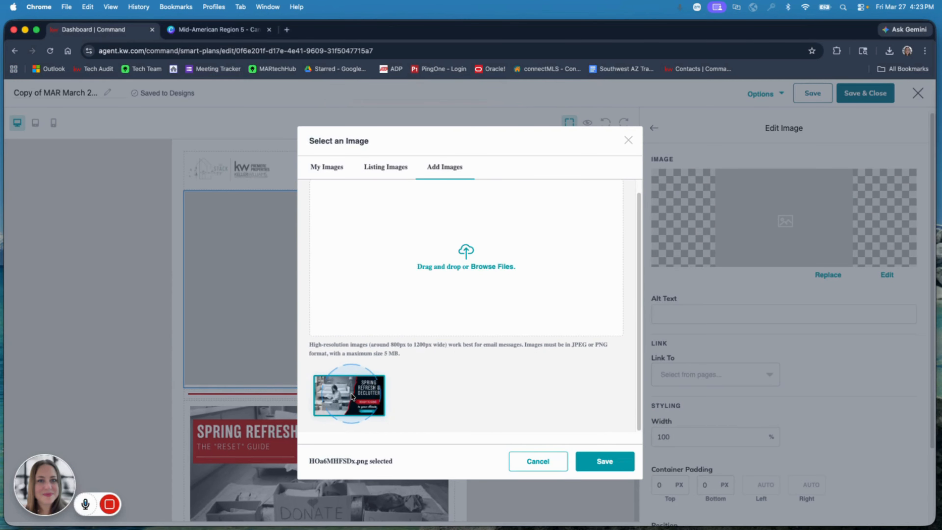
pyautogui.click(604, 461)
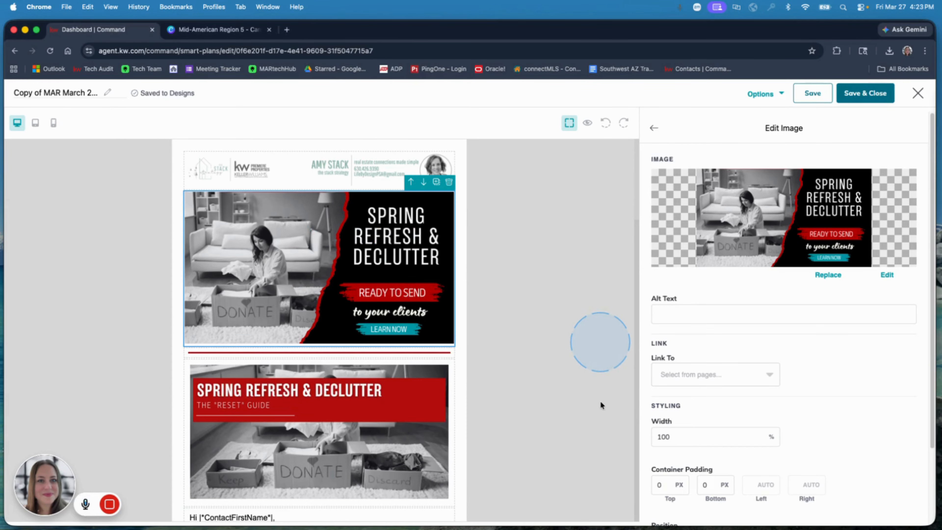
# Delete the uploaded thumbnail's Image block from below the header banner
pyautogui.click(449, 183)
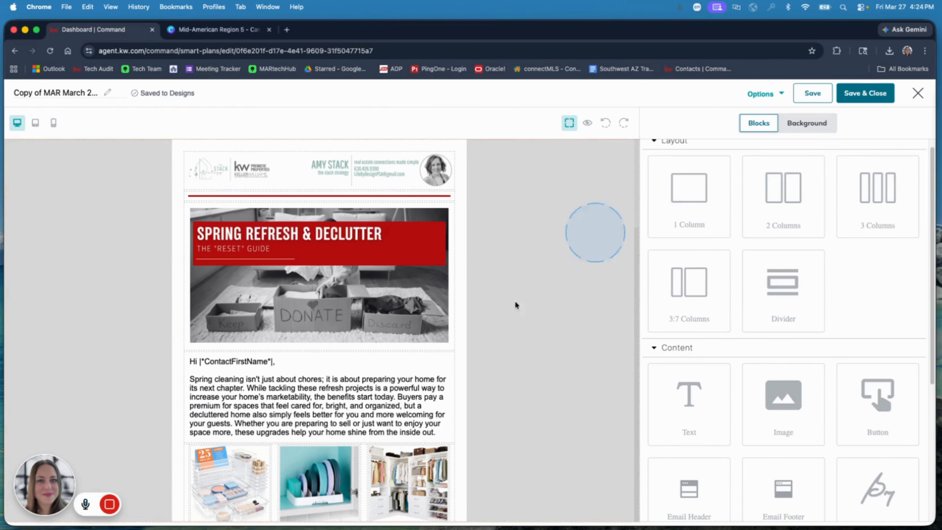
pyautogui.scroll(-4, 200, 466)
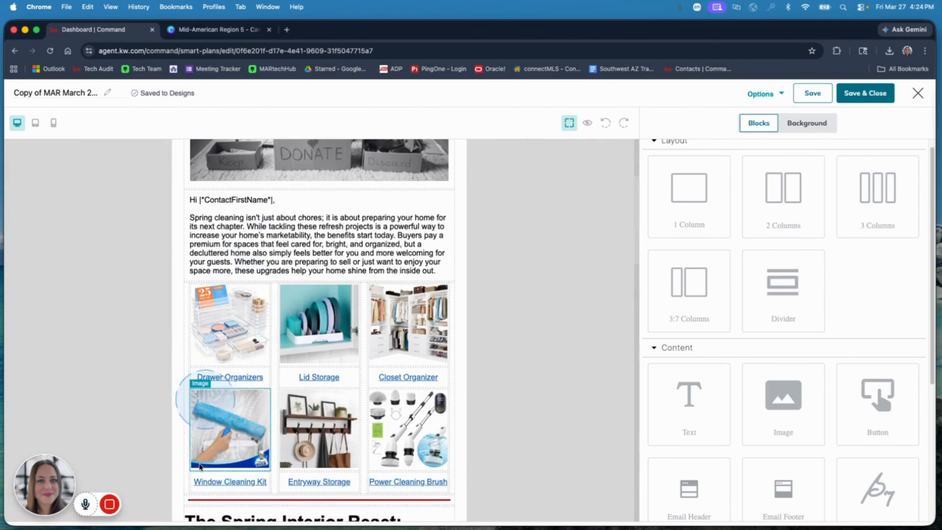
pyautogui.click(111, 504)
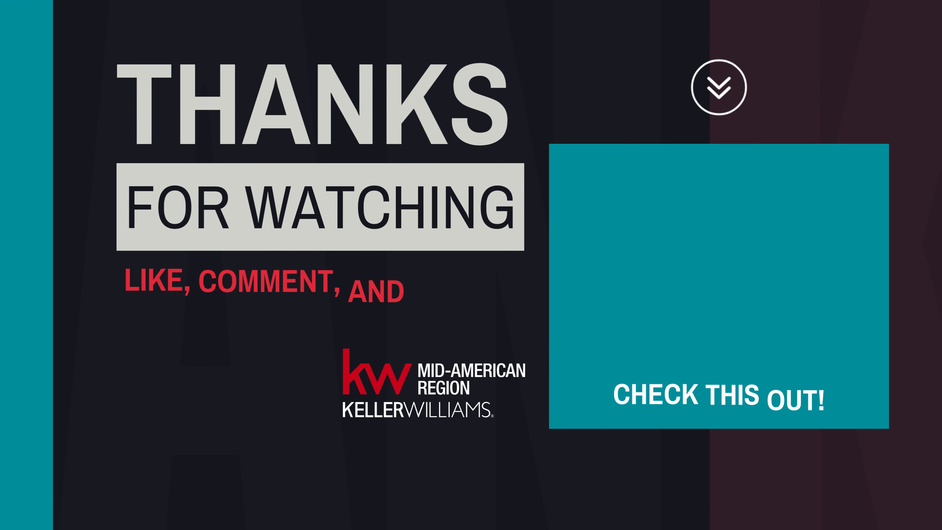